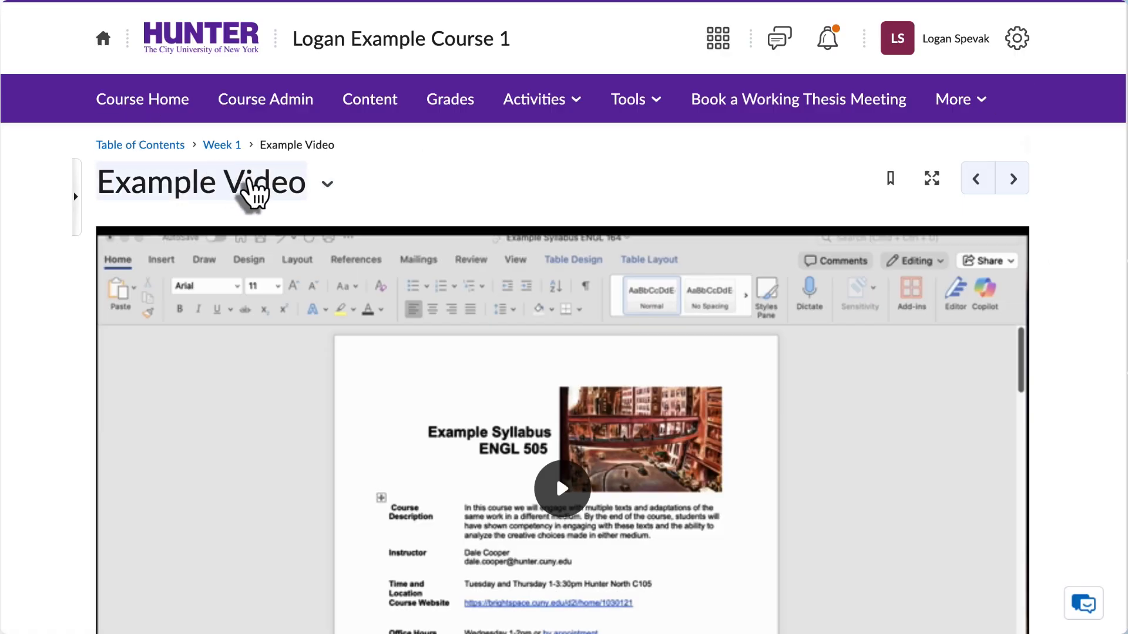
Open the Example Video's transcript and download its captions as a .vtt file.
scroll(1077, 194, "down", 4)
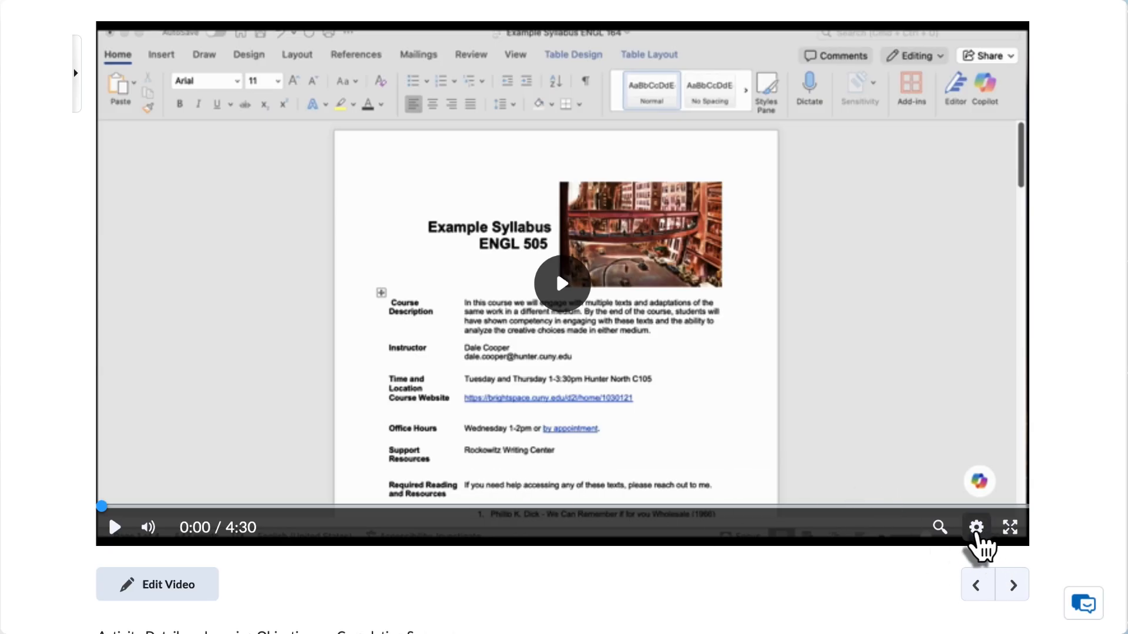
left_click(977, 528)
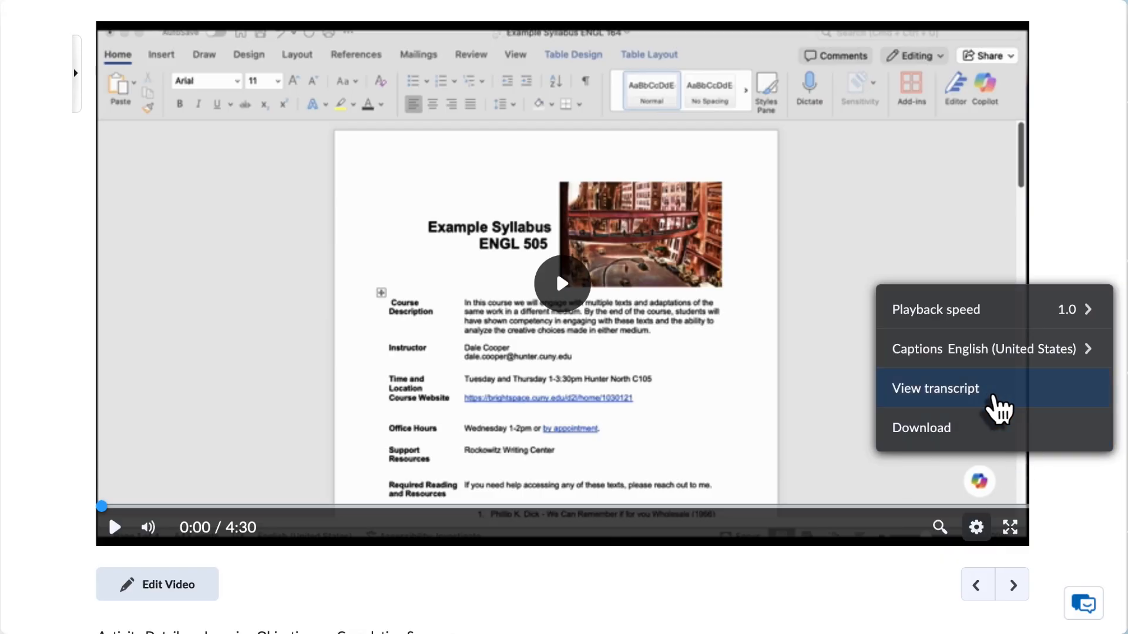
left_click(1022, 394)
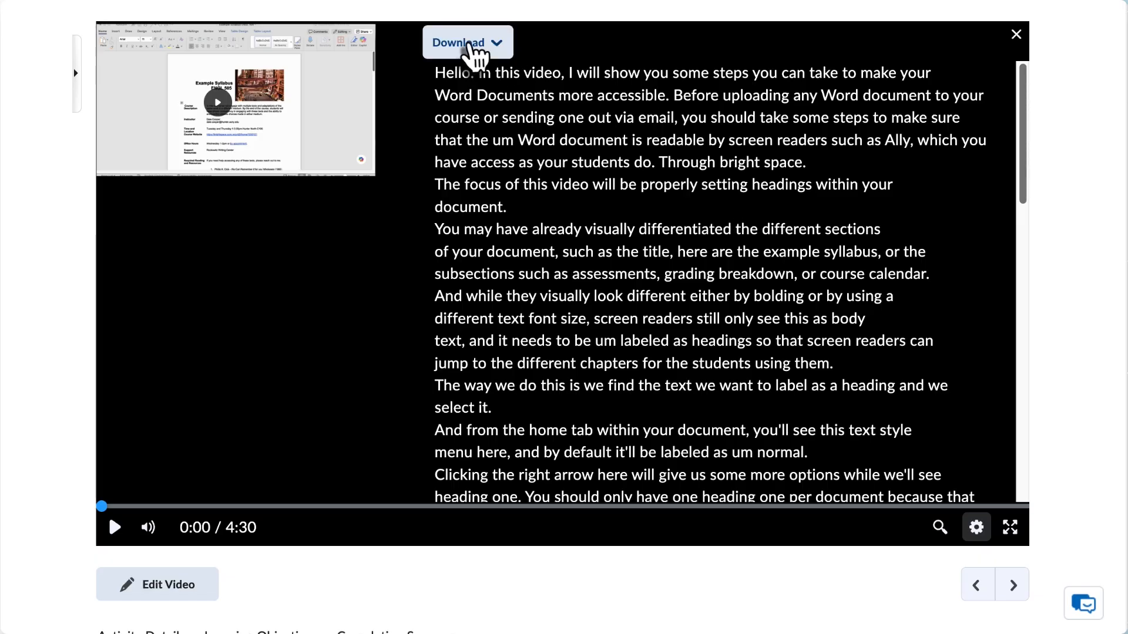
left_click(498, 52)
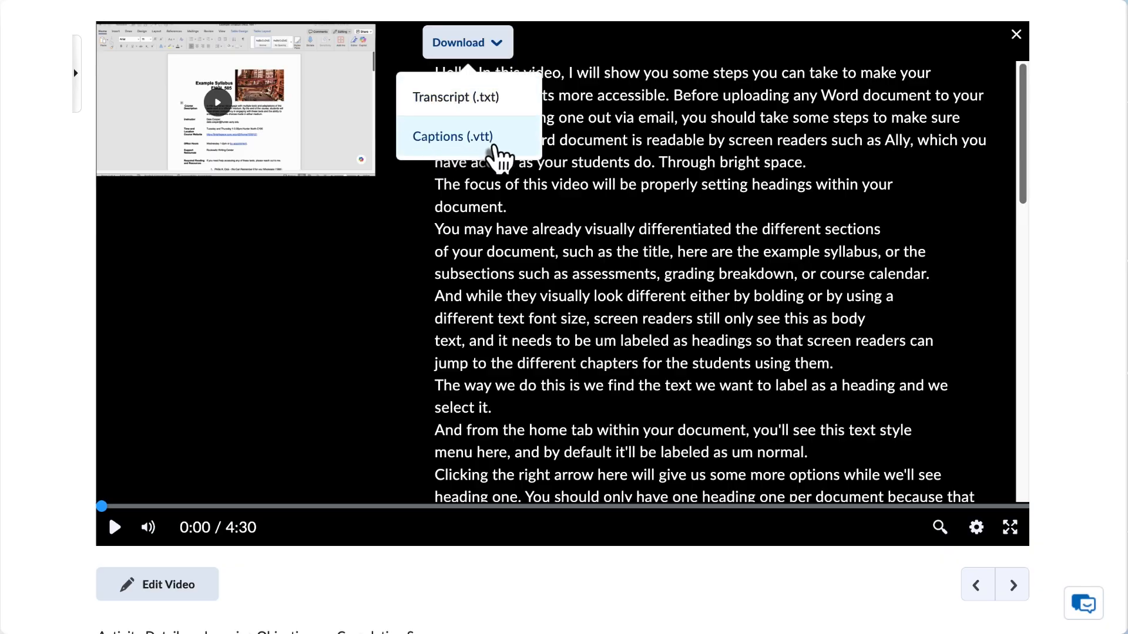
left_click(469, 139)
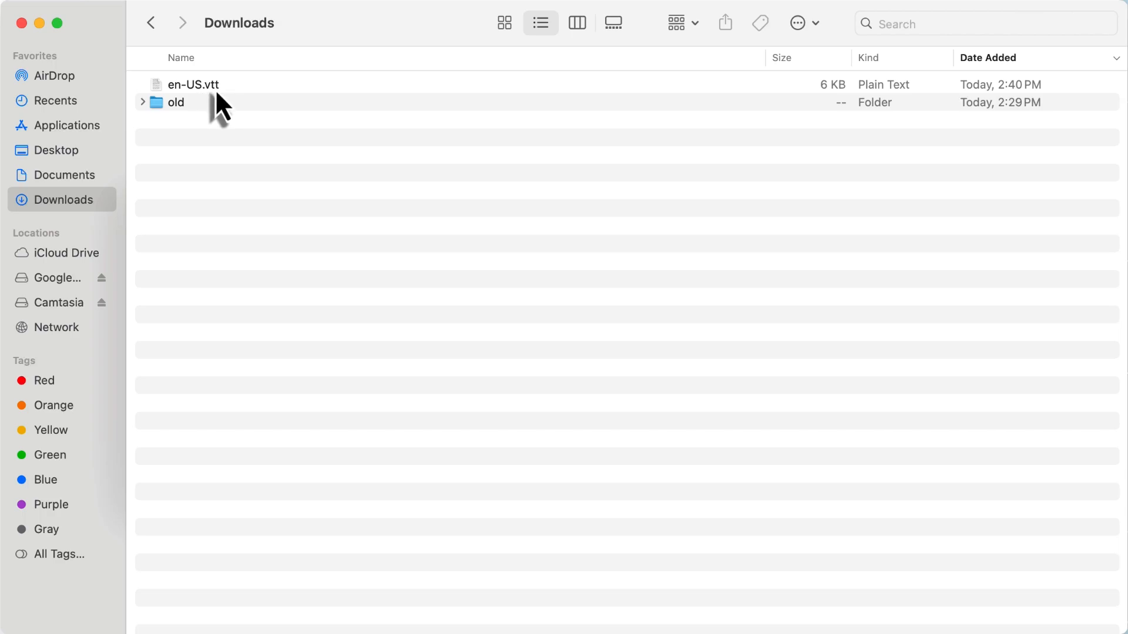
Open the downloaded en-US.vtt captions file from the Downloads folder in TextEdit.
right_click(195, 83)
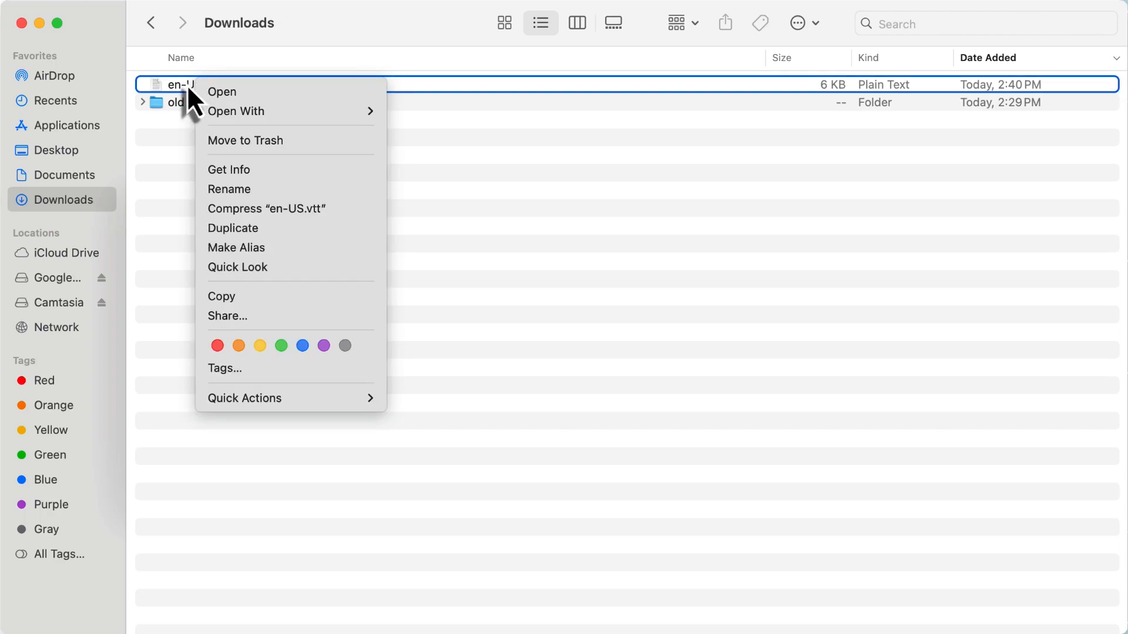
mouse_move(269, 114)
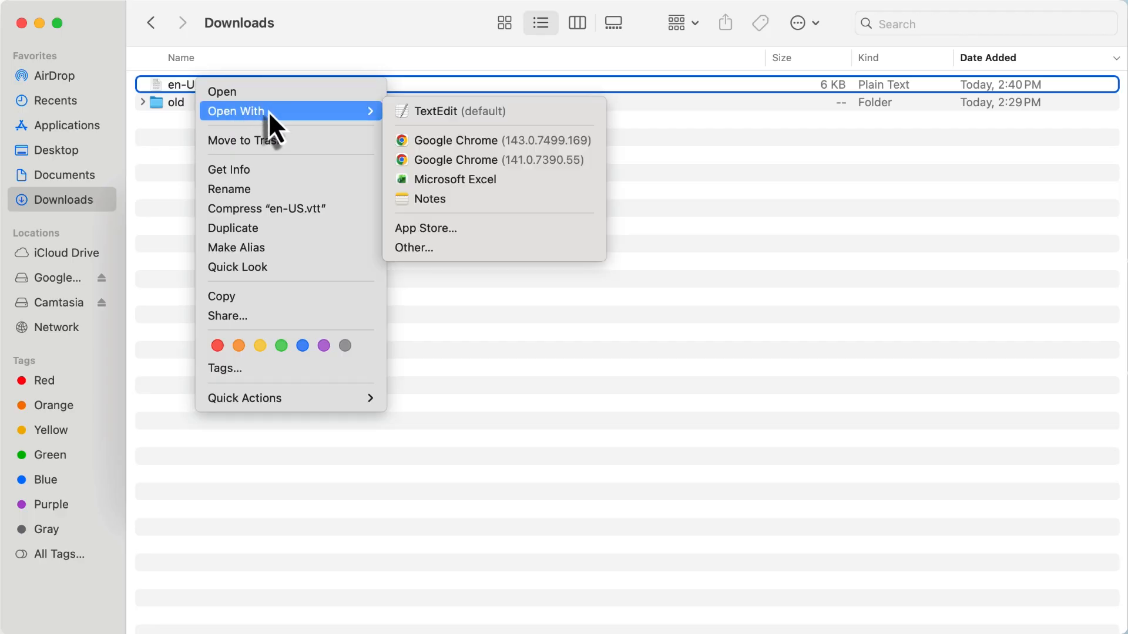
left_click(471, 117)
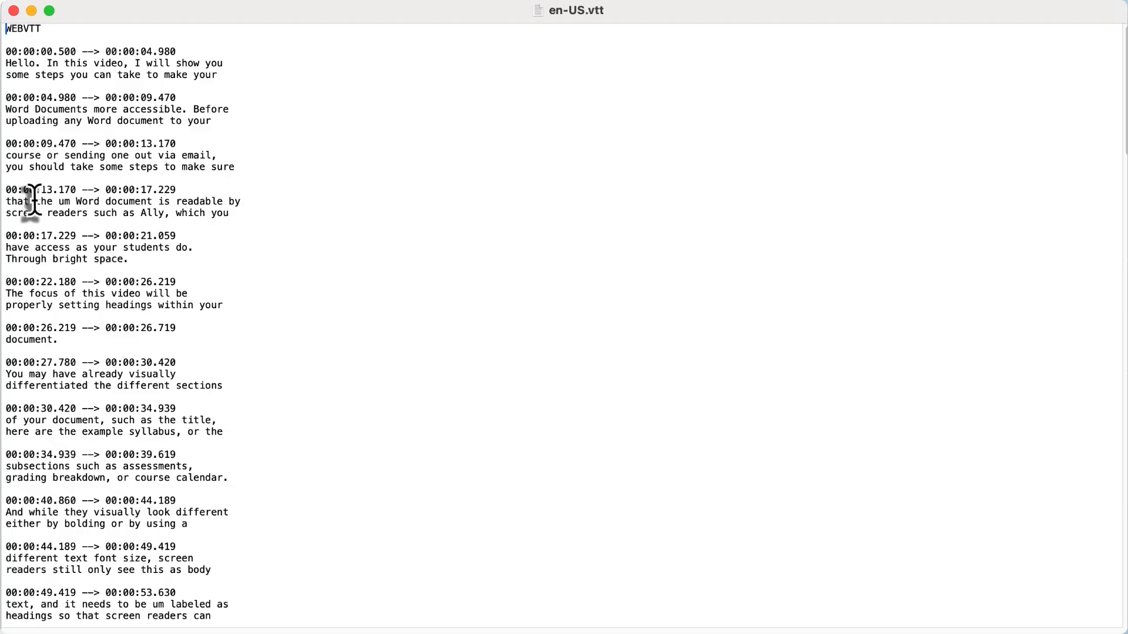
Replace every "um" with spaces around it by a single space throughout the captions file, and check the edited caption at 00:00:13.170.
left_click_drag(29, 201, 234, 201)
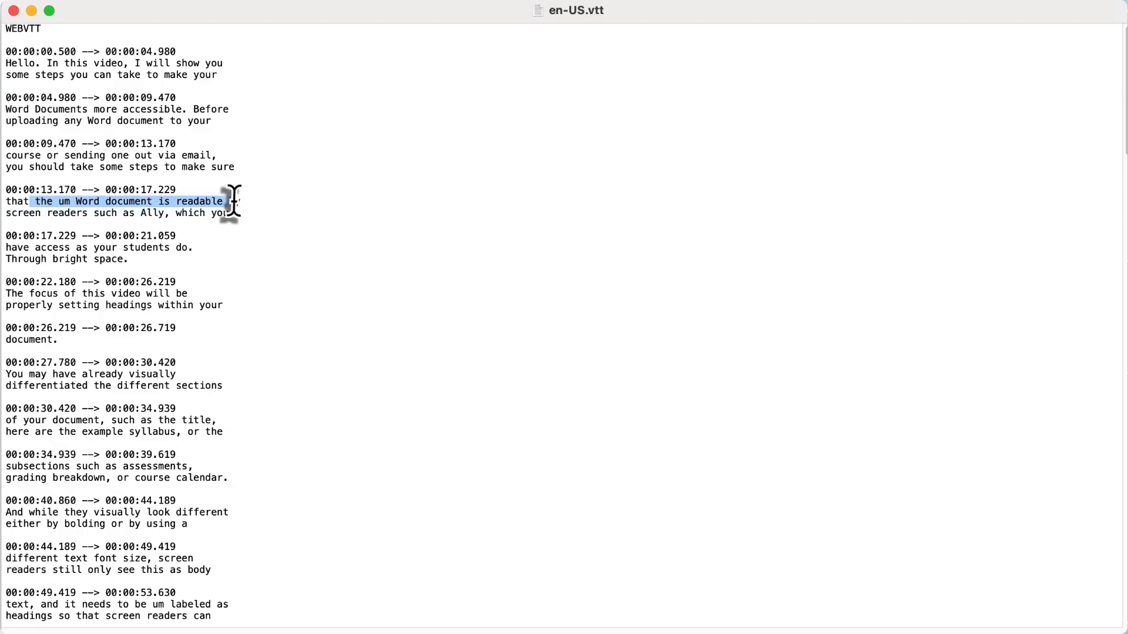
left_click(292, 201)
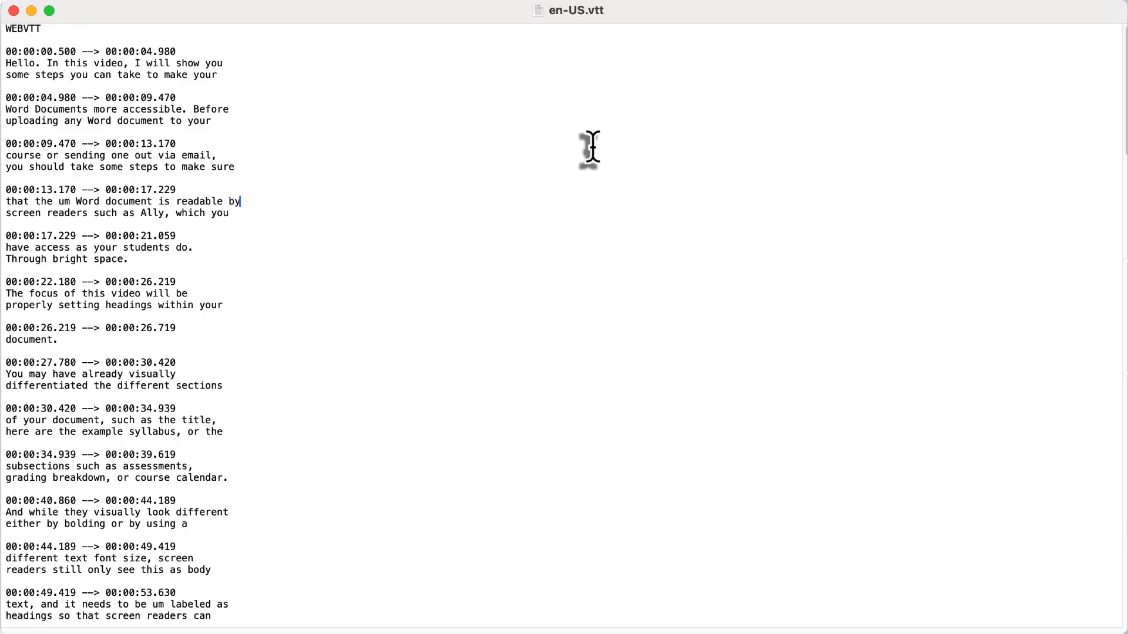
key("super+f")
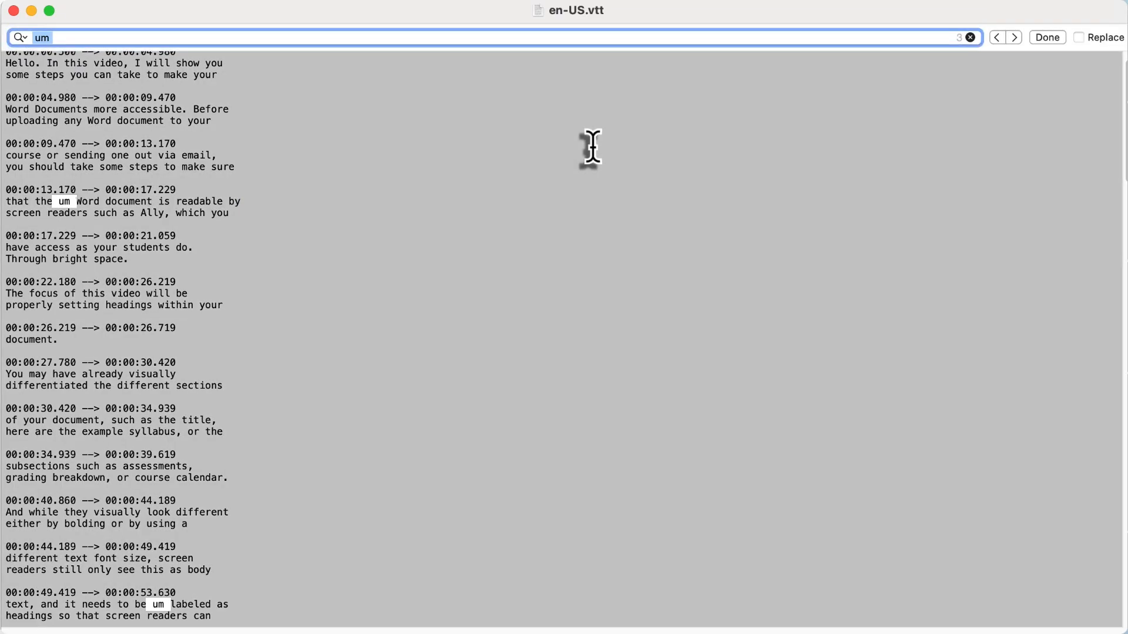
key("BackSpace")
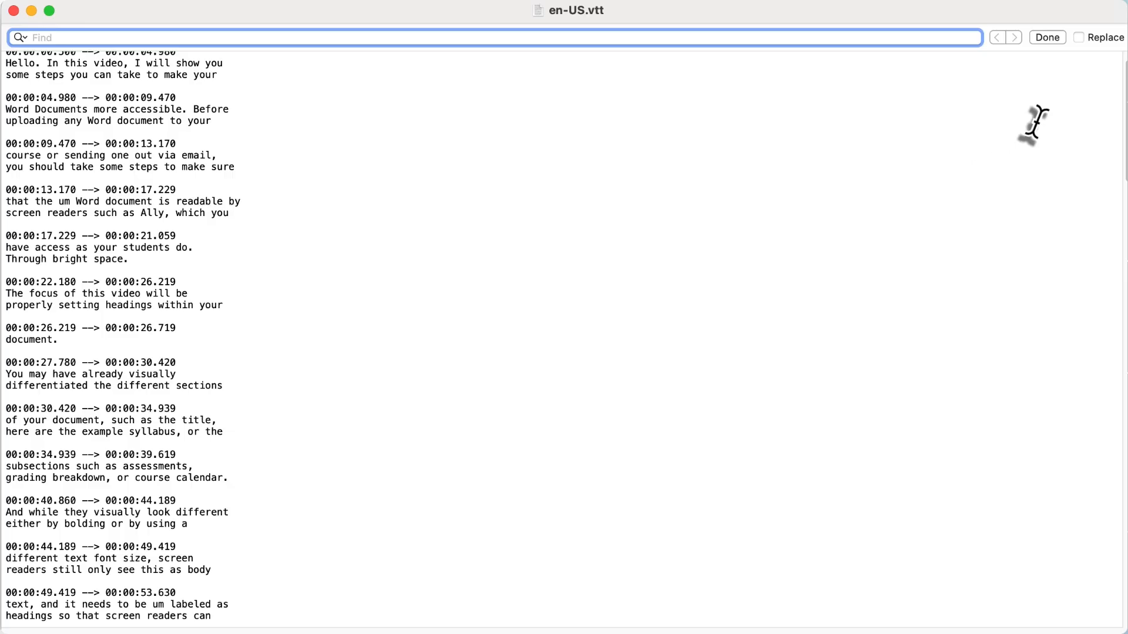
left_click(1081, 39)
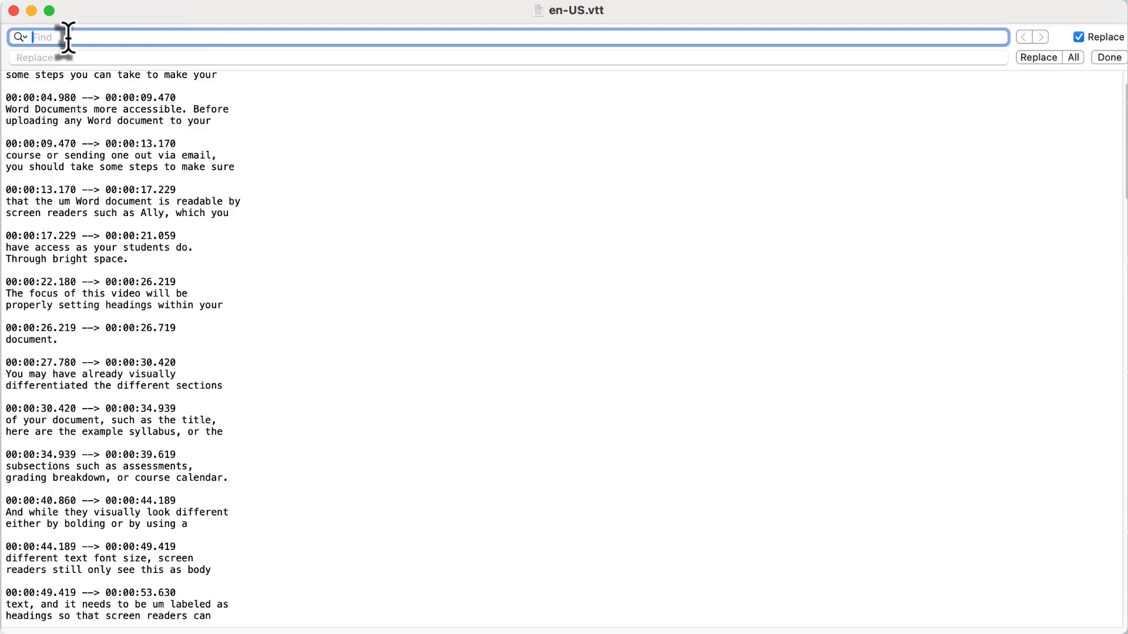
type("um")
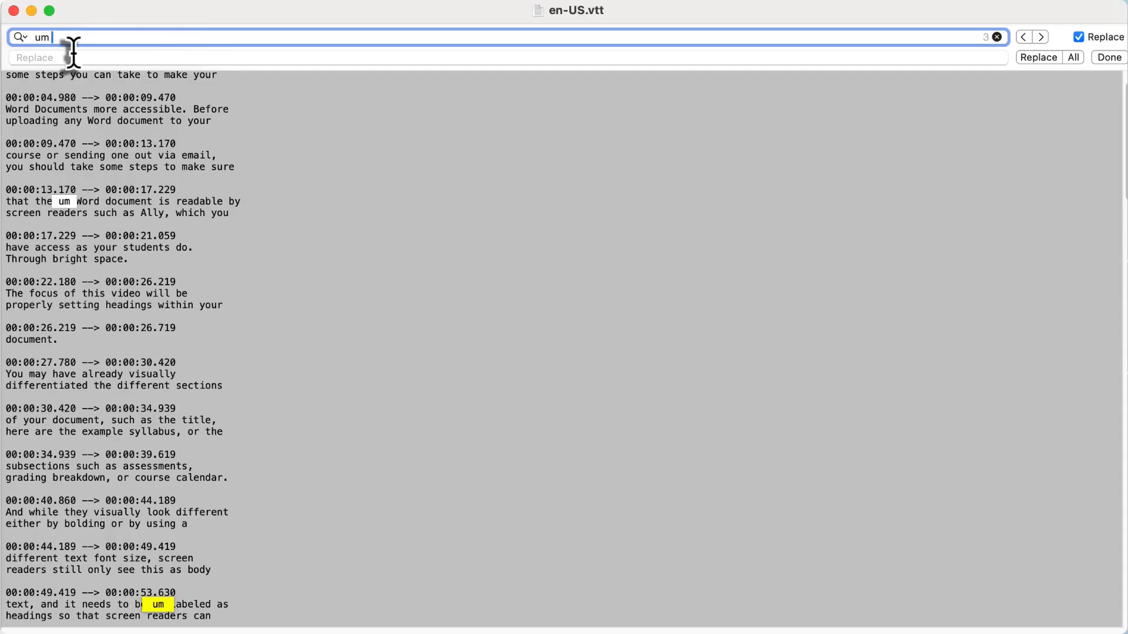
left_click(73, 57)
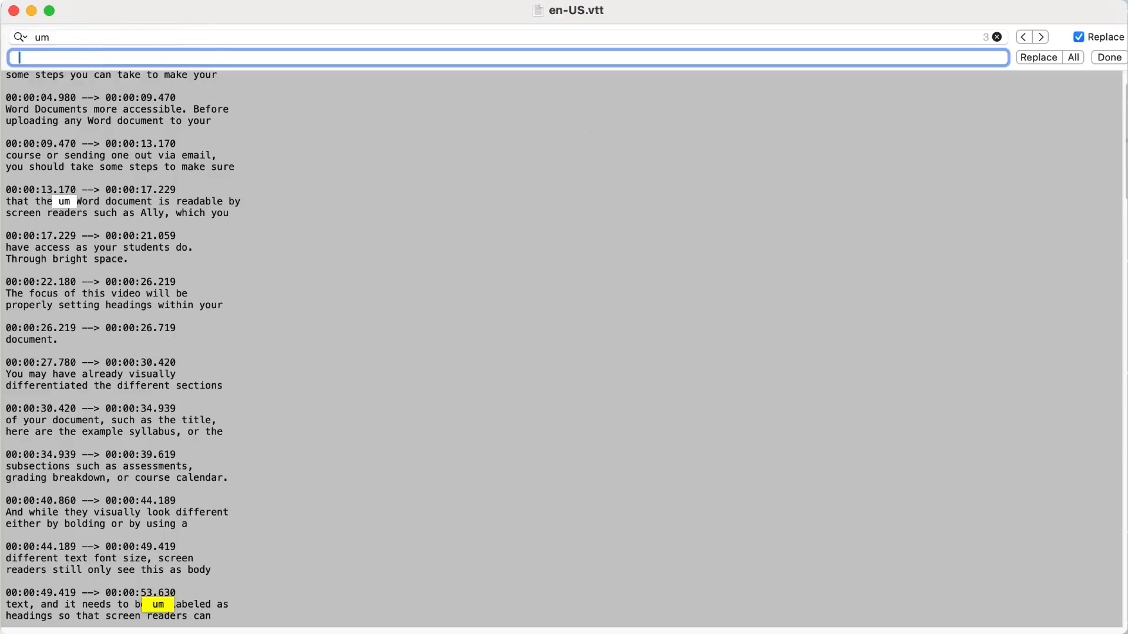
left_click(1076, 59)
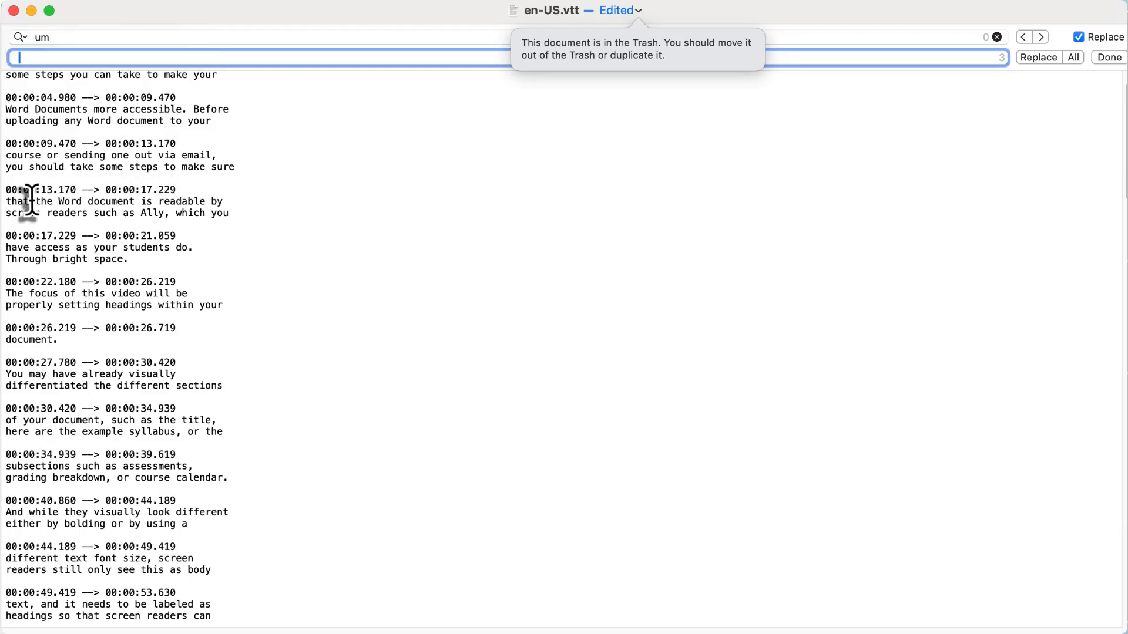
left_click_drag(7, 201, 241, 206)
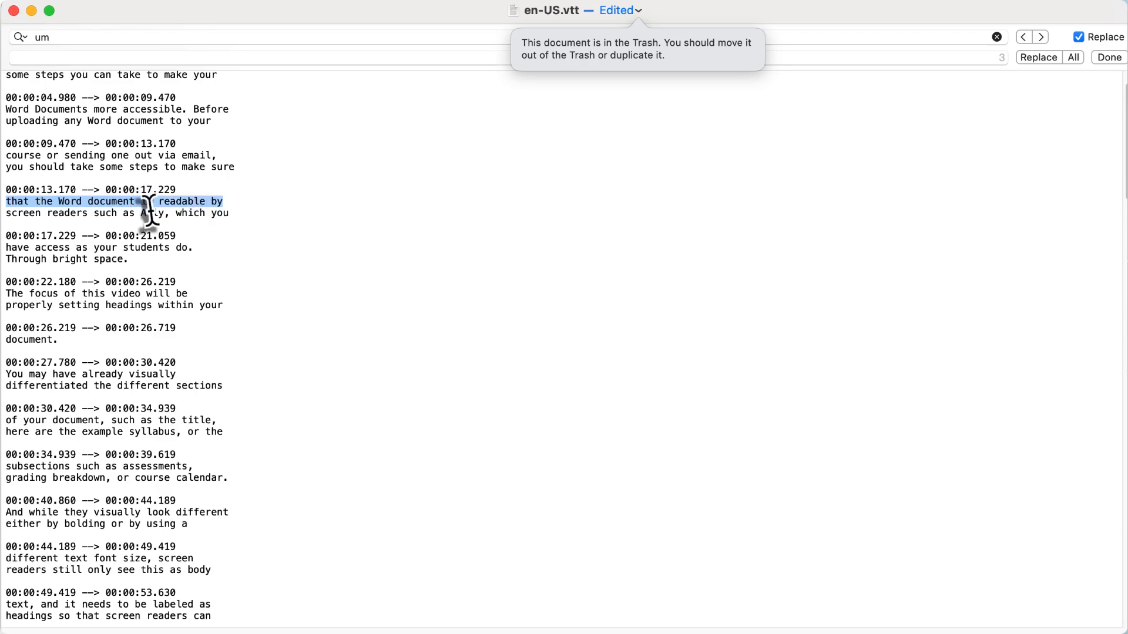
Replace every "uh" with spaces around it by a single space throughout the captions file, and save the file.
left_click(115, 37)
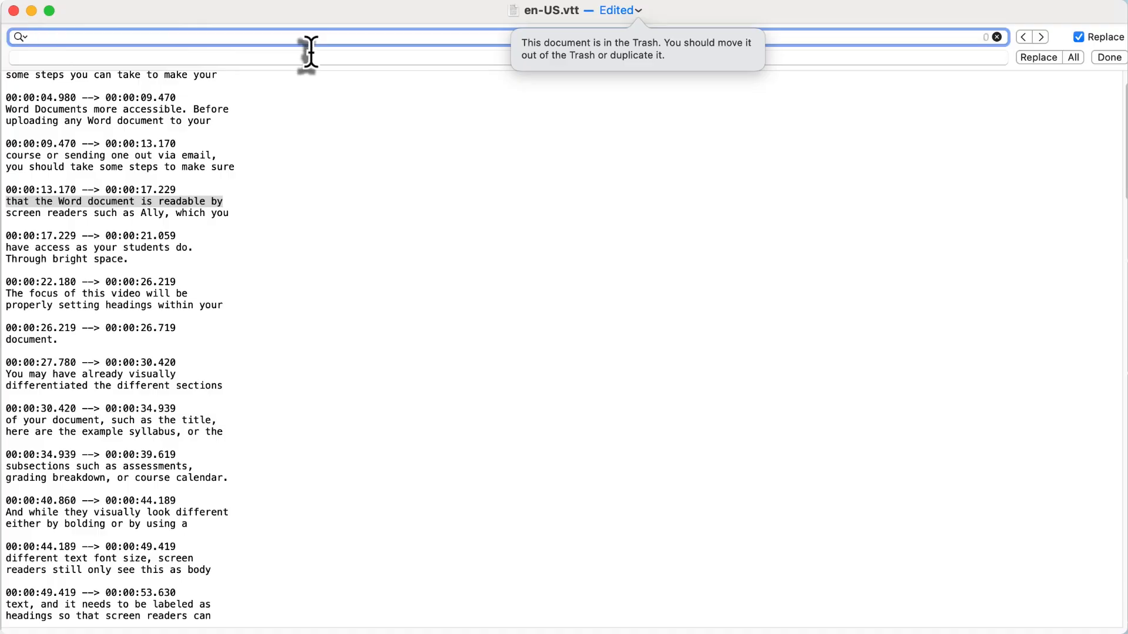
key("BackSpace")
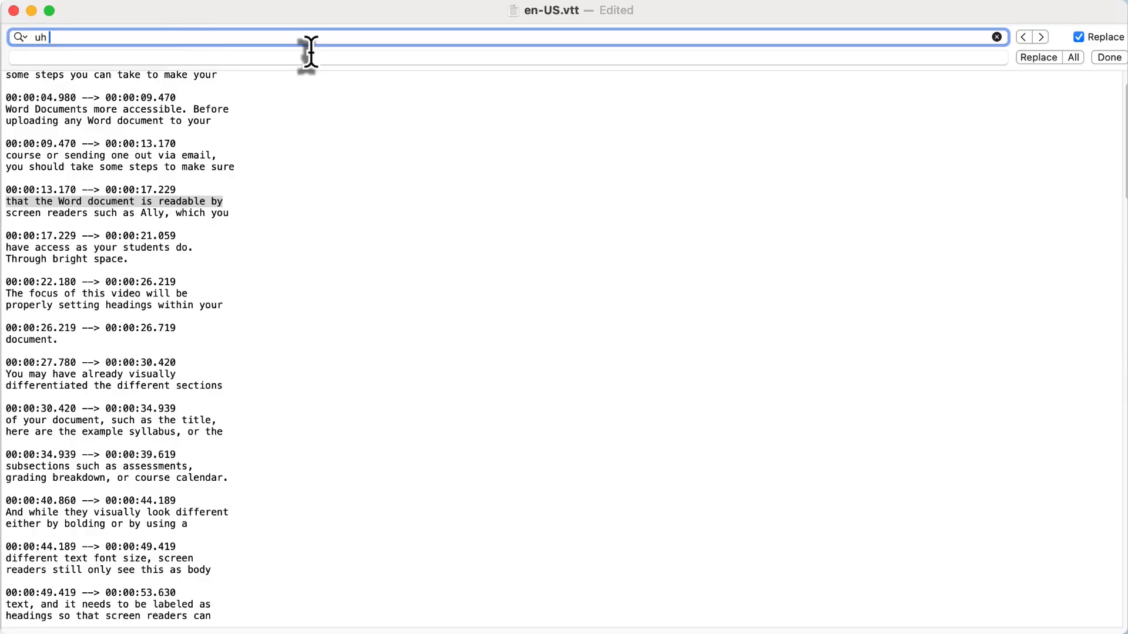
type("uh")
left_click(131, 56)
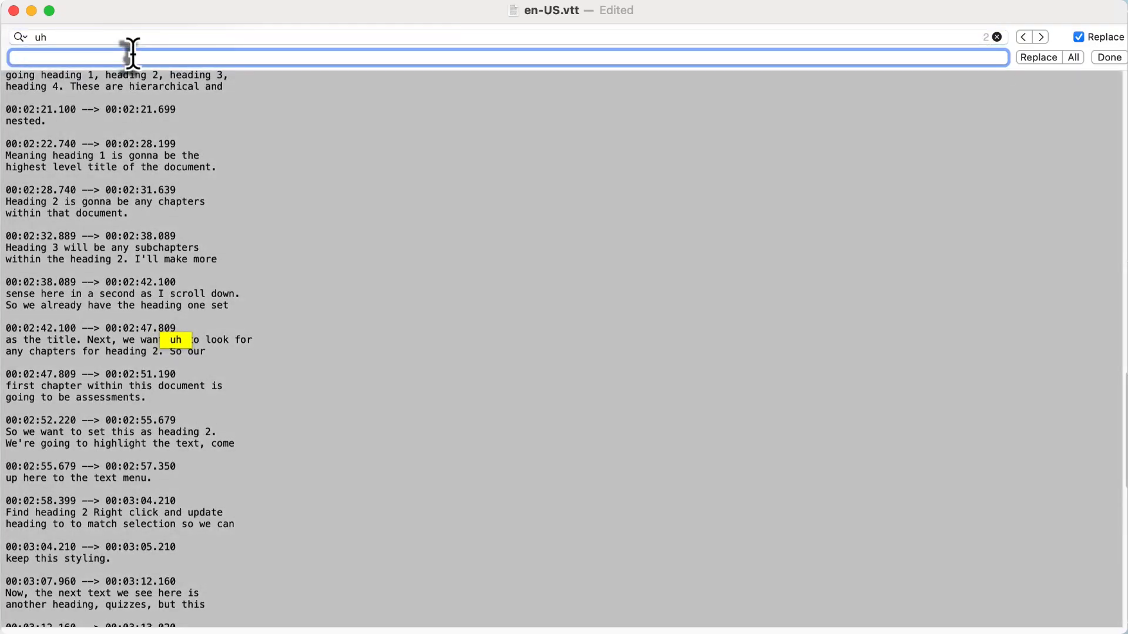
left_click(1074, 57)
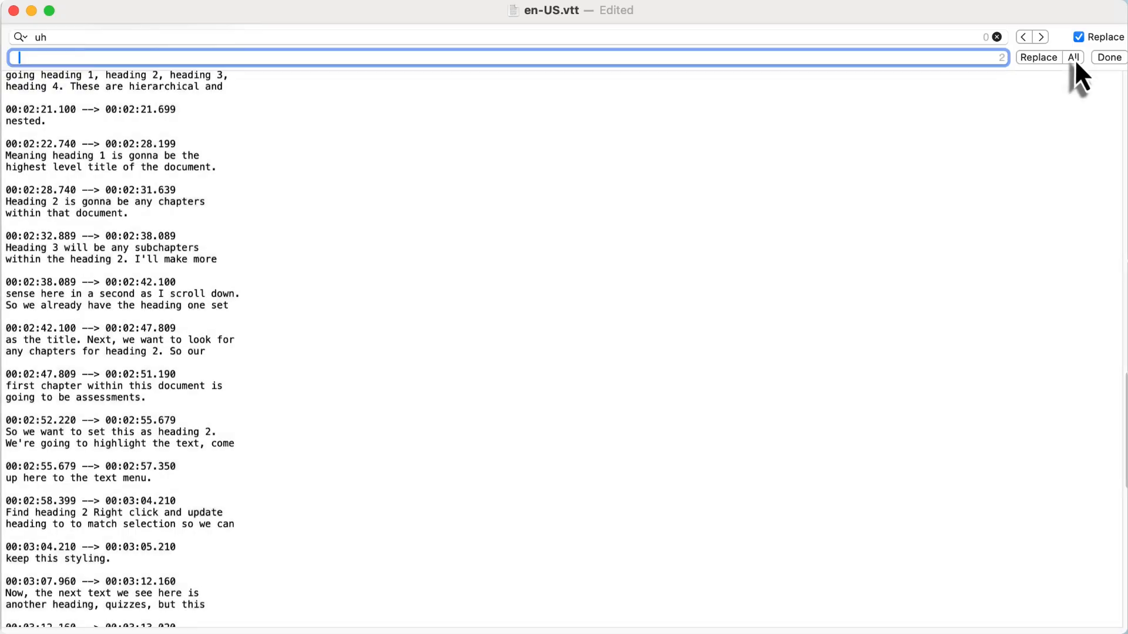
left_click(1109, 57)
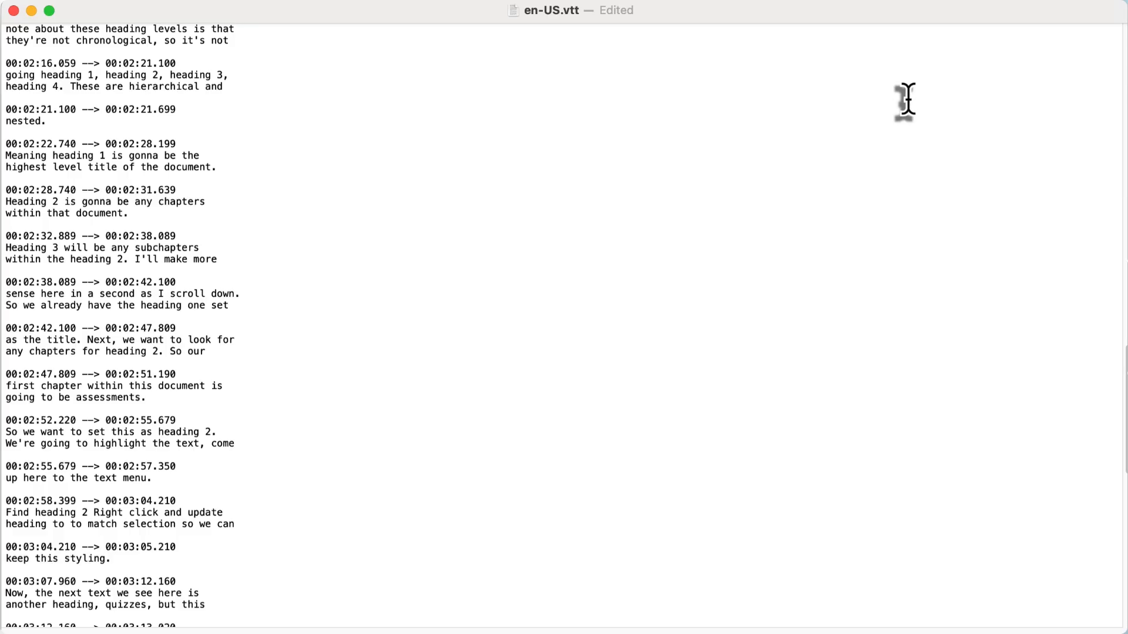
key("super+s")
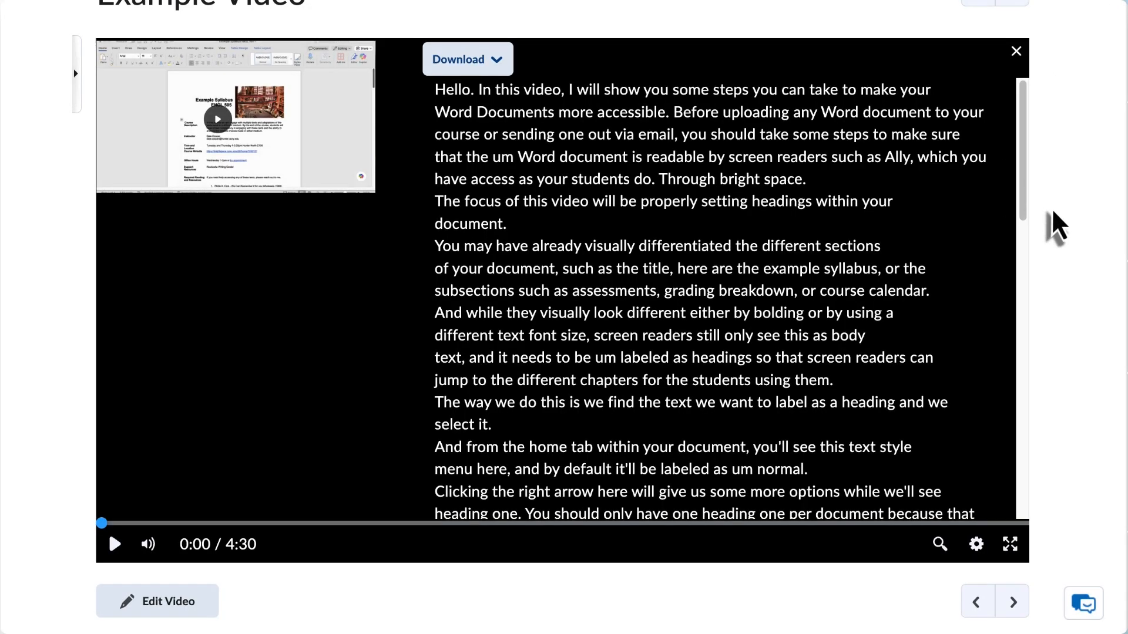
Switch to the Brightspace course page, open Advanced Editing for the Example Video, and enlarge the dialog.
scroll(1057, 226, "up", 3)
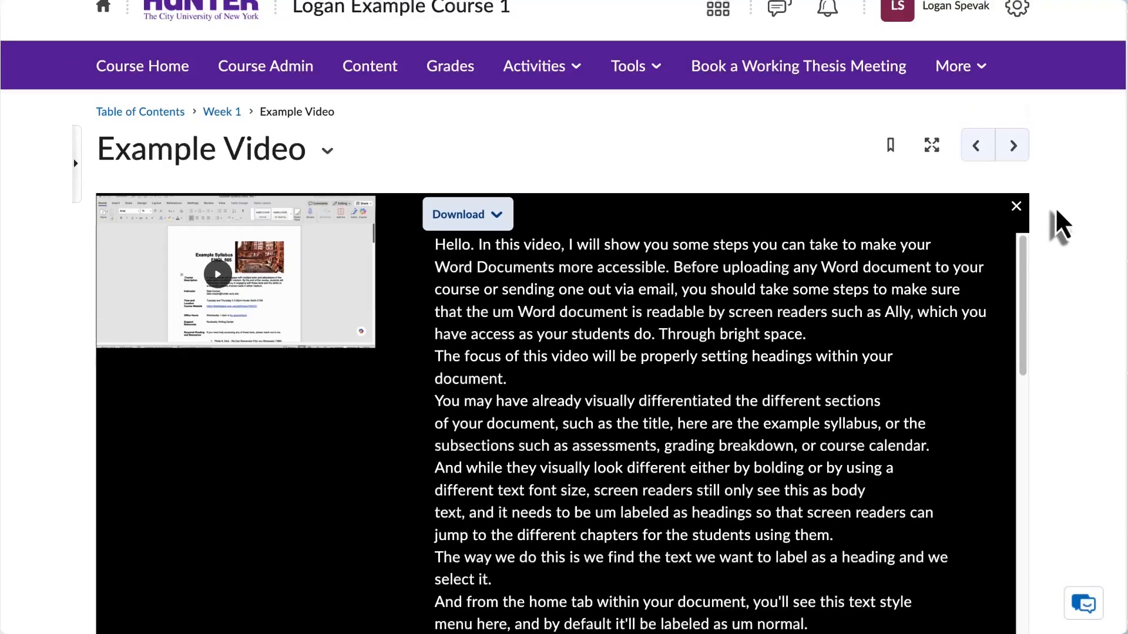
scroll(1057, 213, "up", 1)
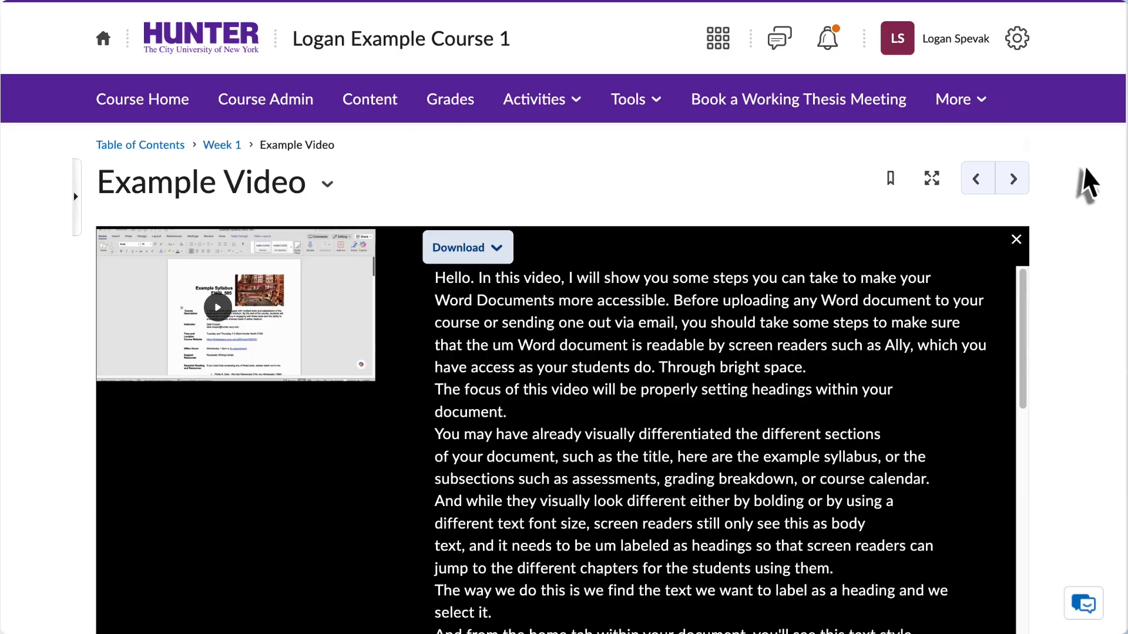
scroll(1084, 184, "down", 4)
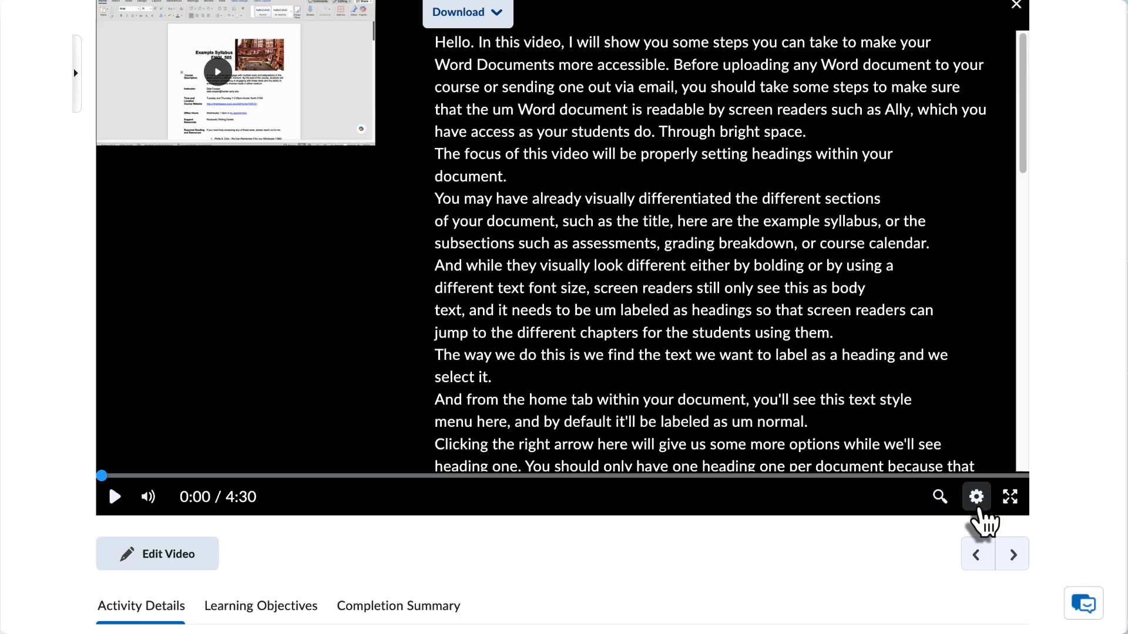
left_click(180, 565)
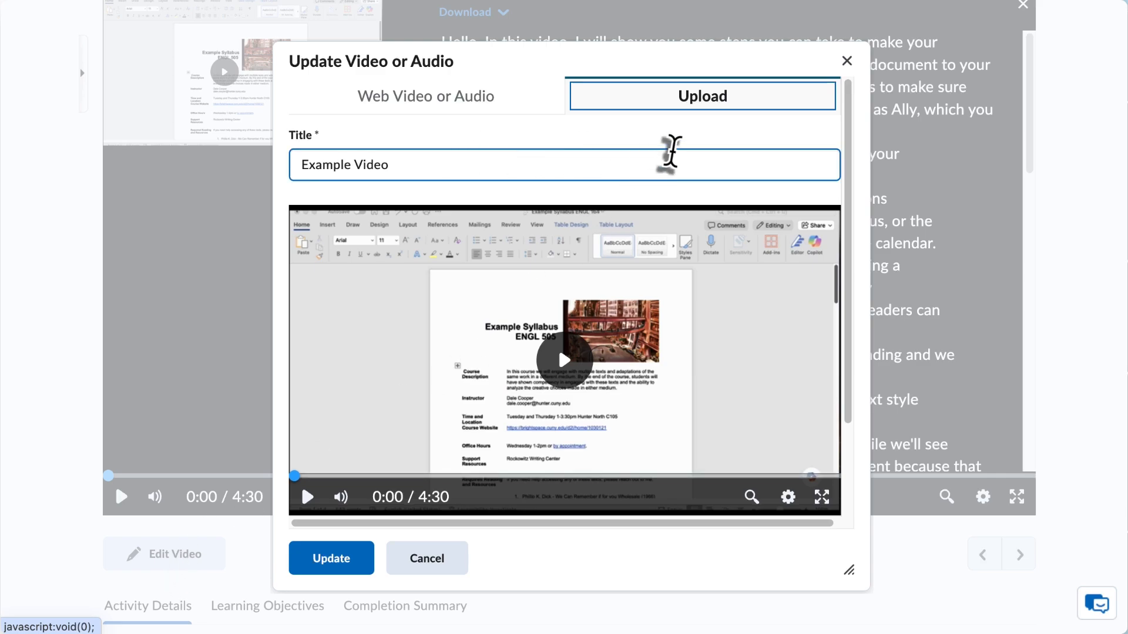
scroll(670, 151, "down", 4)
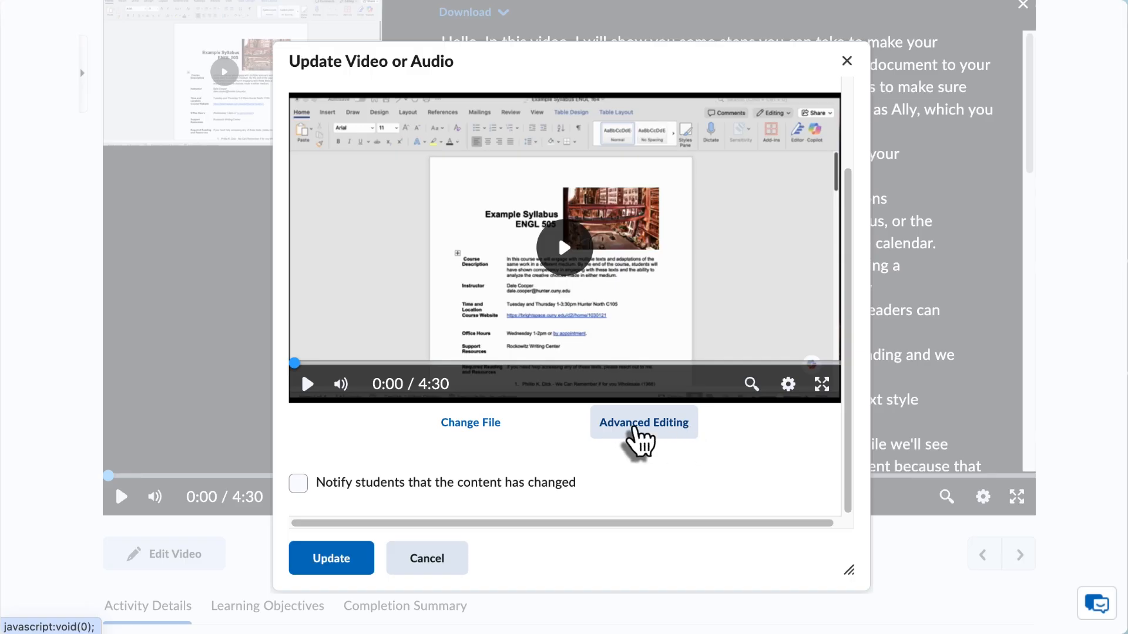
left_click(650, 433)
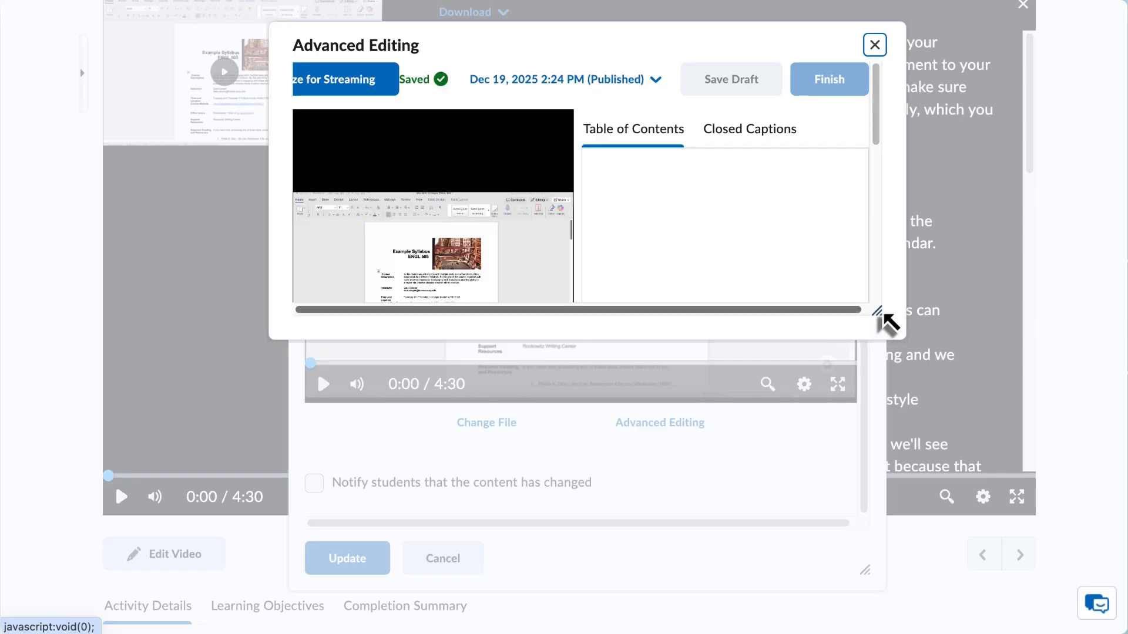
left_click_drag(882, 319, 1006, 551)
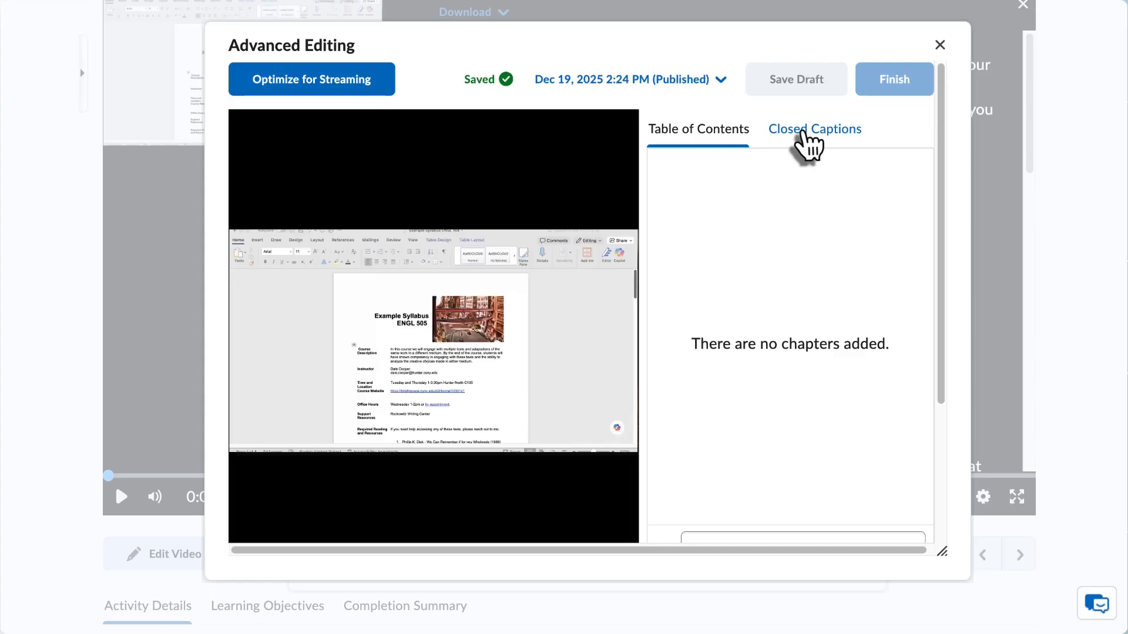
Upload en-US.vtt from the Downloads folder as the video's English (United States) closed captions.
left_click(819, 140)
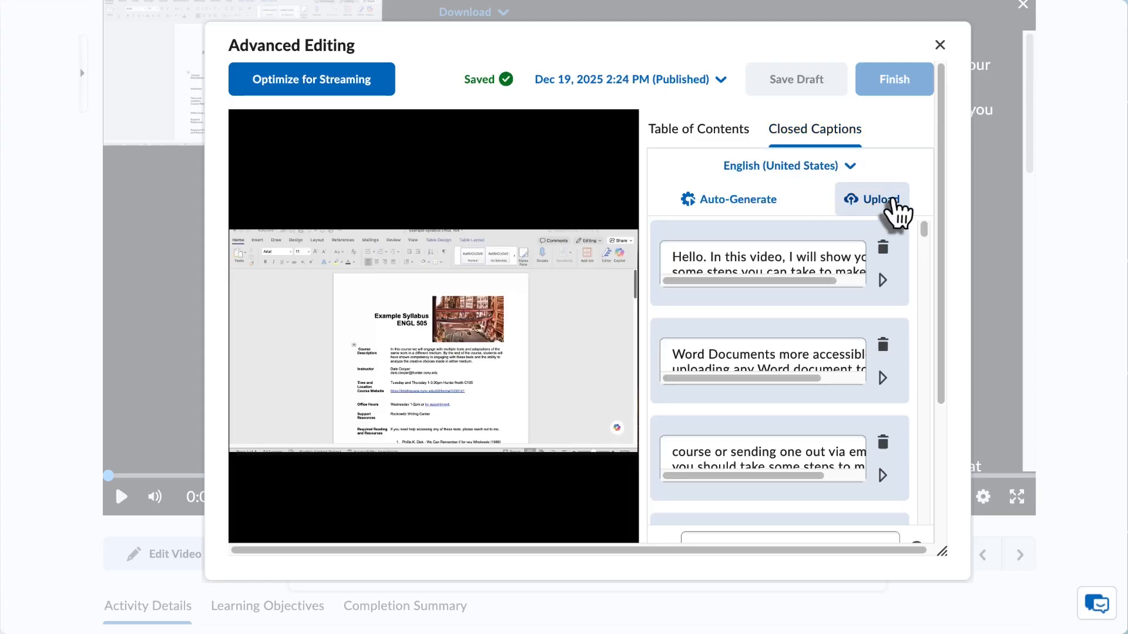
left_click(869, 203)
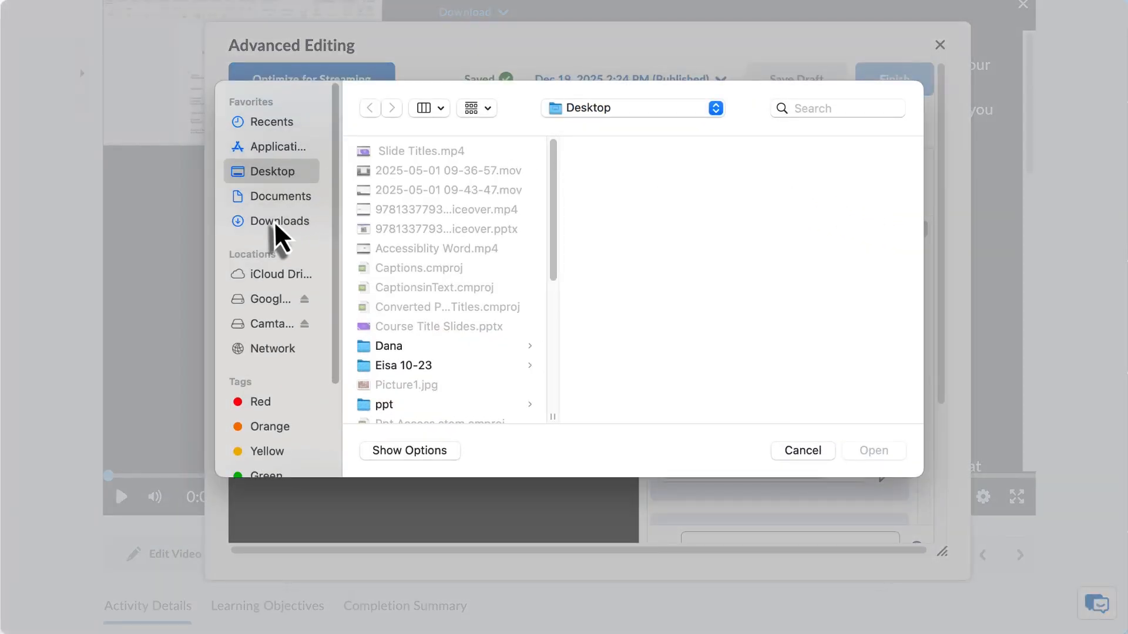
left_click(290, 229)
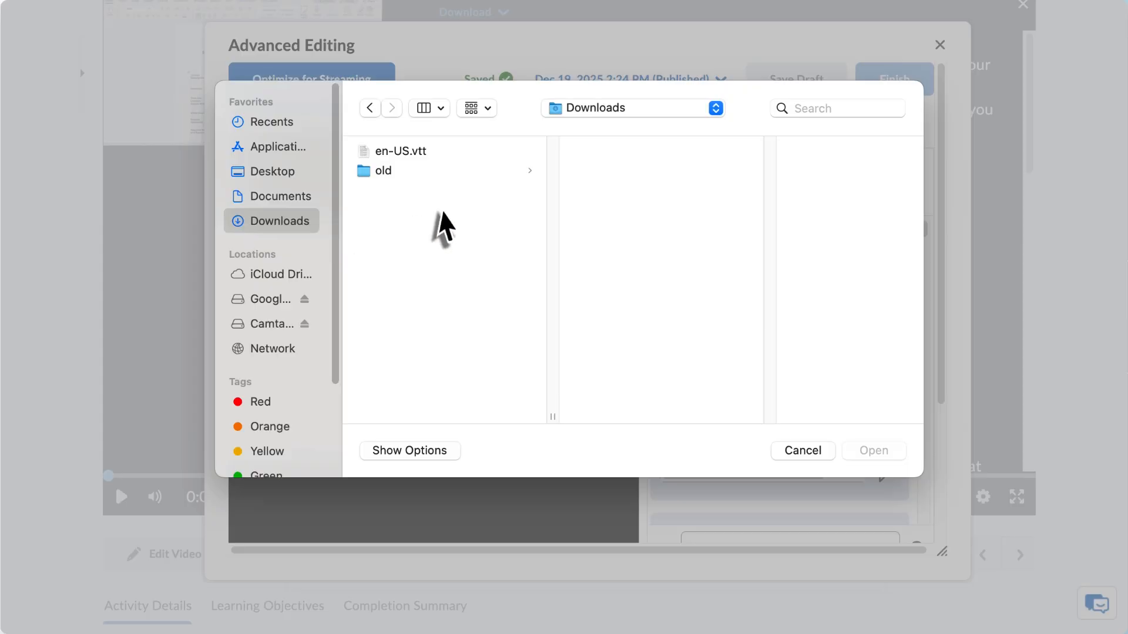
left_click(432, 154)
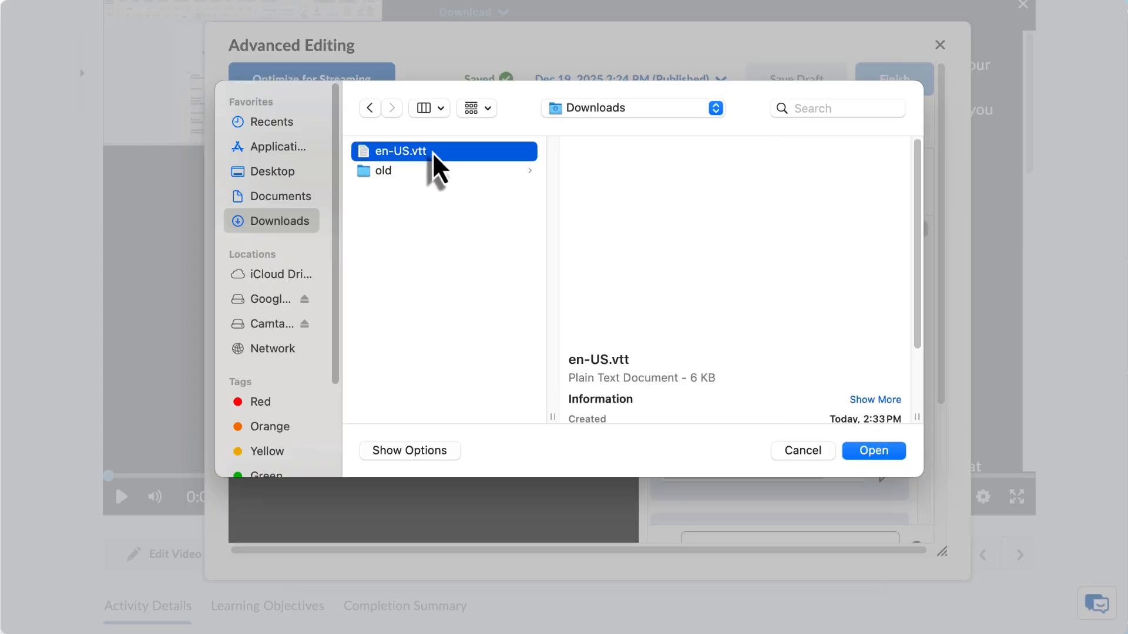
left_click(874, 452)
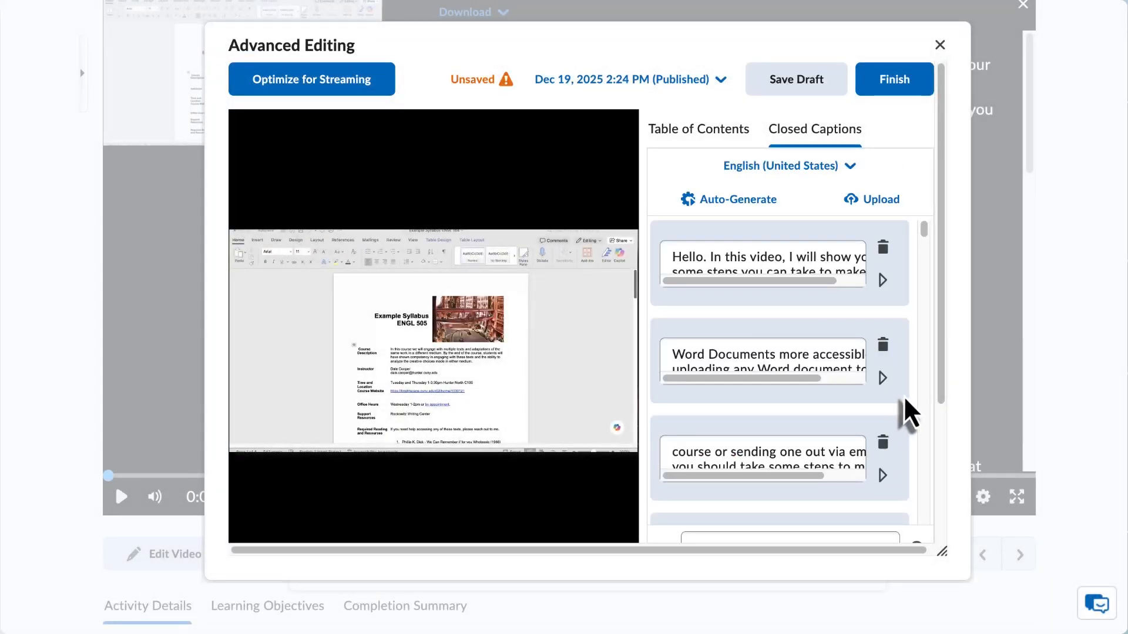